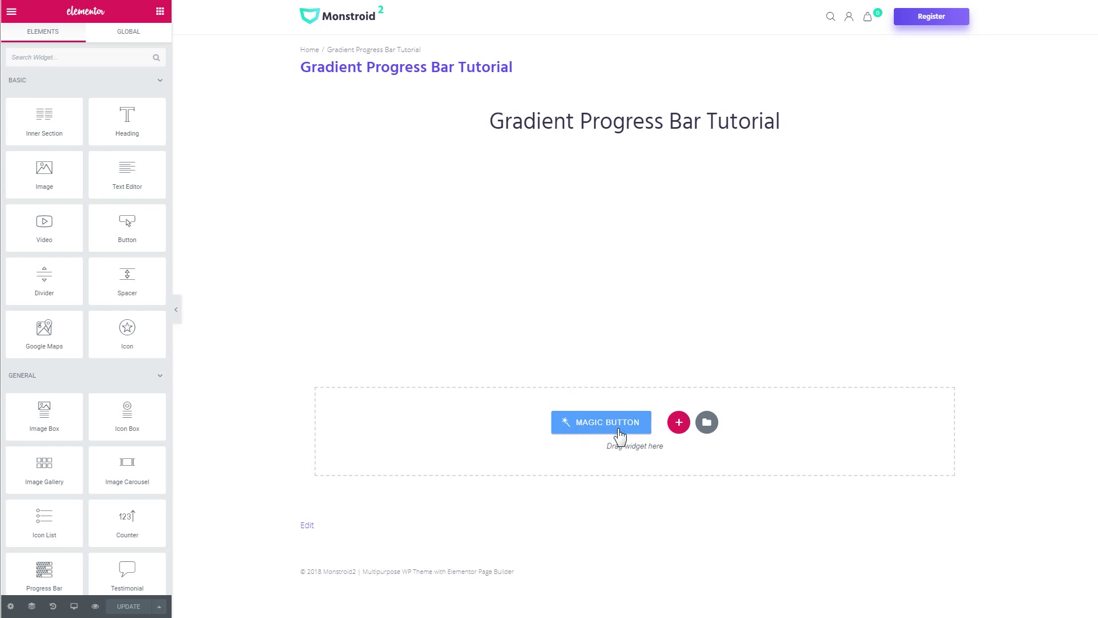
Add a new section directly below the page heading and place the second Progress Bar widget from a "prog" search in it.
mouse_move(519, 282)
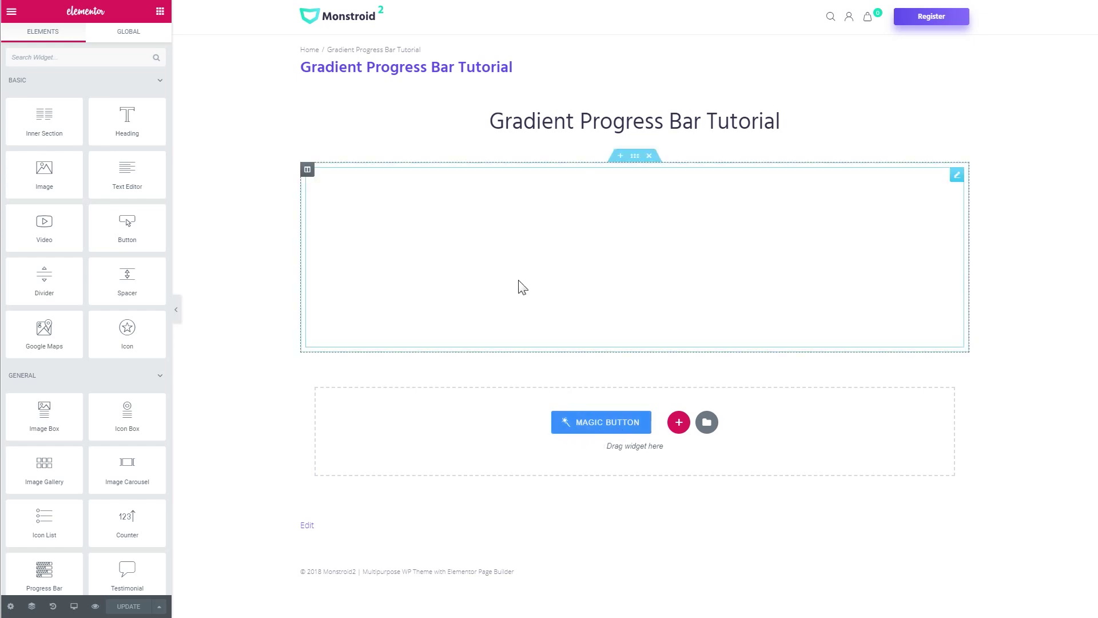
click(619, 155)
click(623, 163)
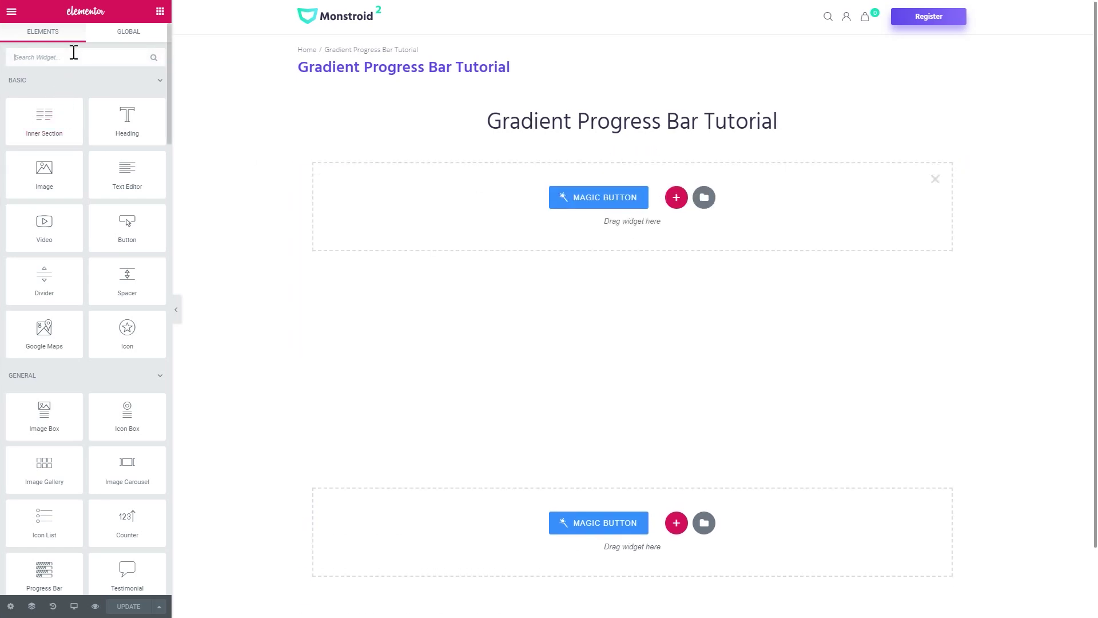
text(prog)
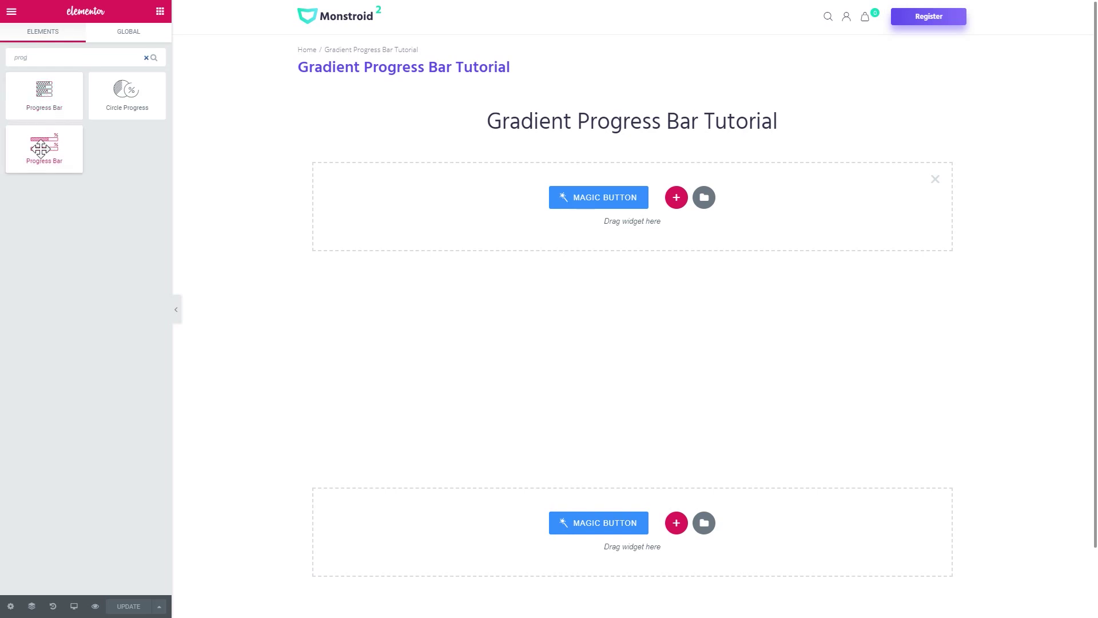
drag(36, 155, 444, 191)
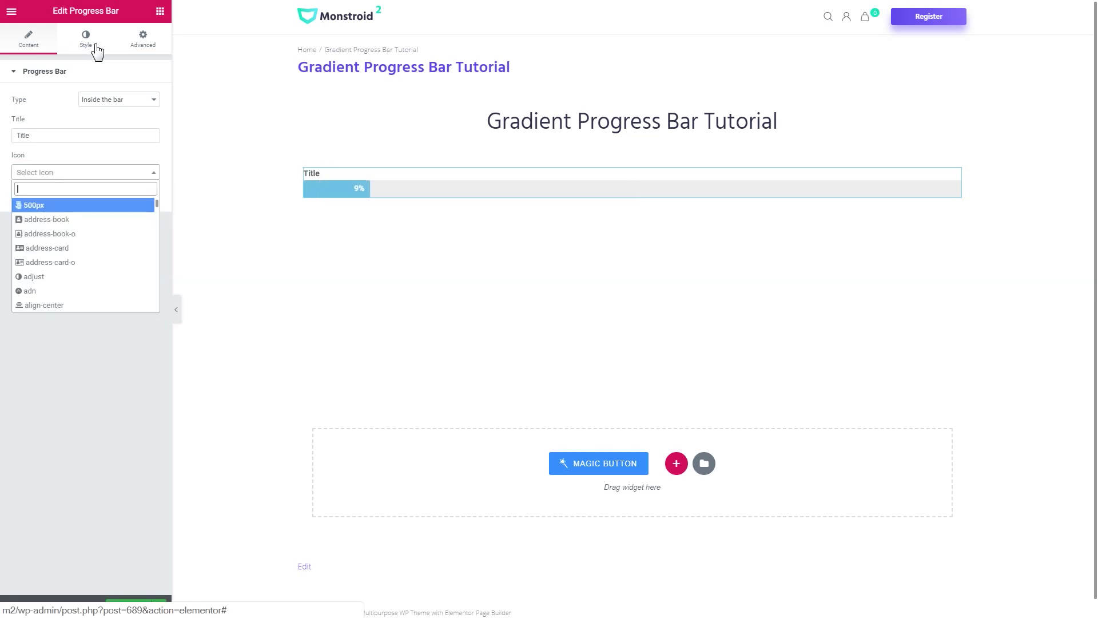
Set the progress bar's percentage to 70.
click(74, 154)
drag(88, 195, 75, 194)
text(70)
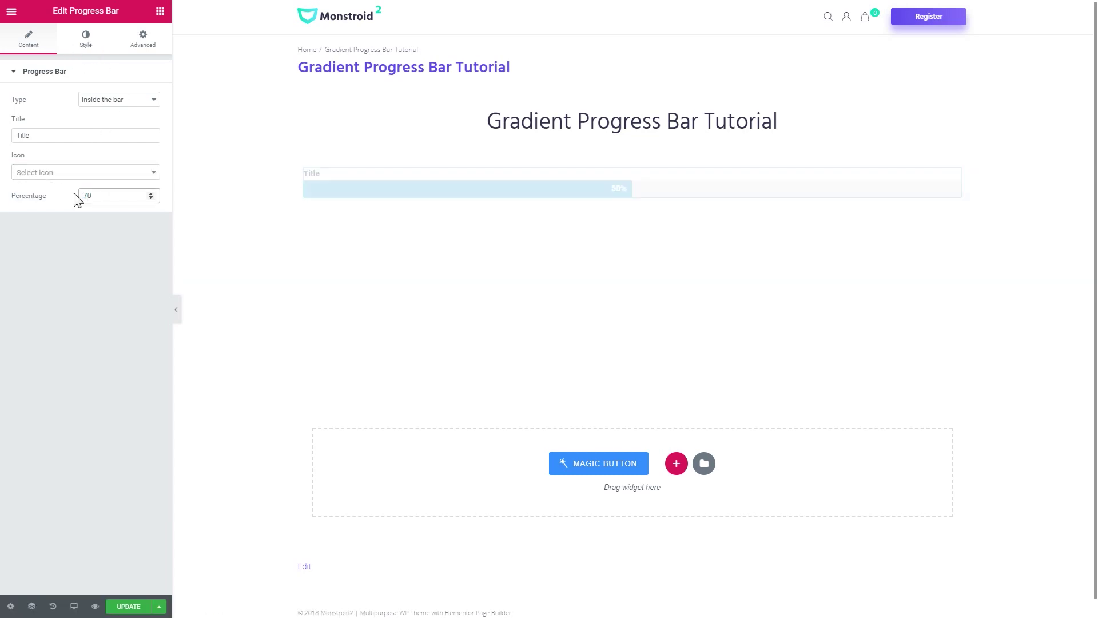
Round the corners of both the status bar and the progress bar with a border radius of 50 px on all sides.
click(85, 40)
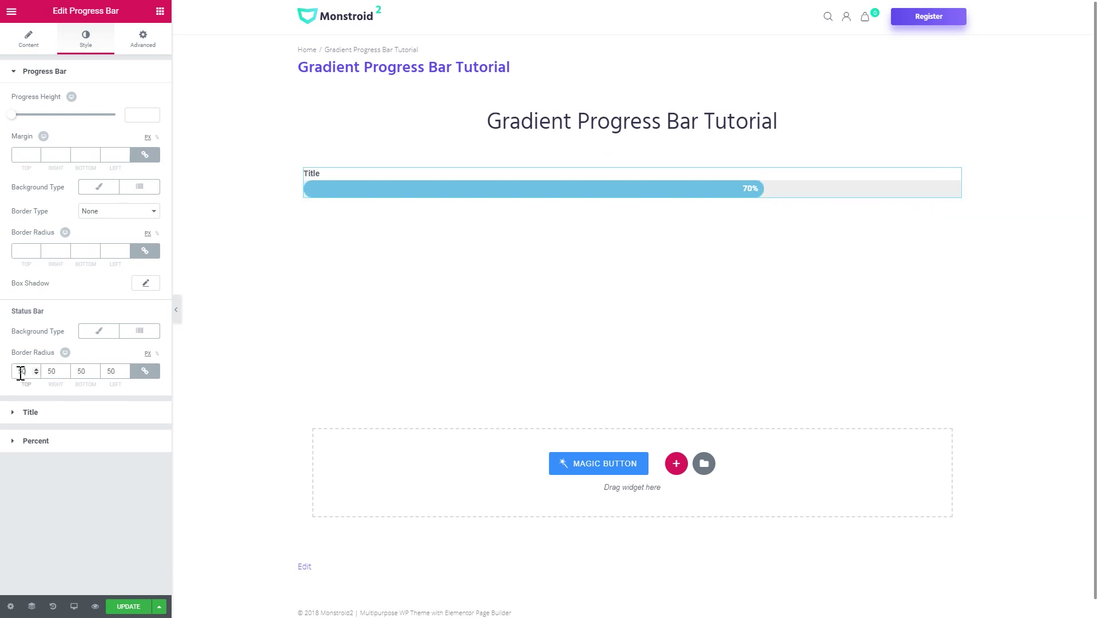
click(22, 251)
text(50)
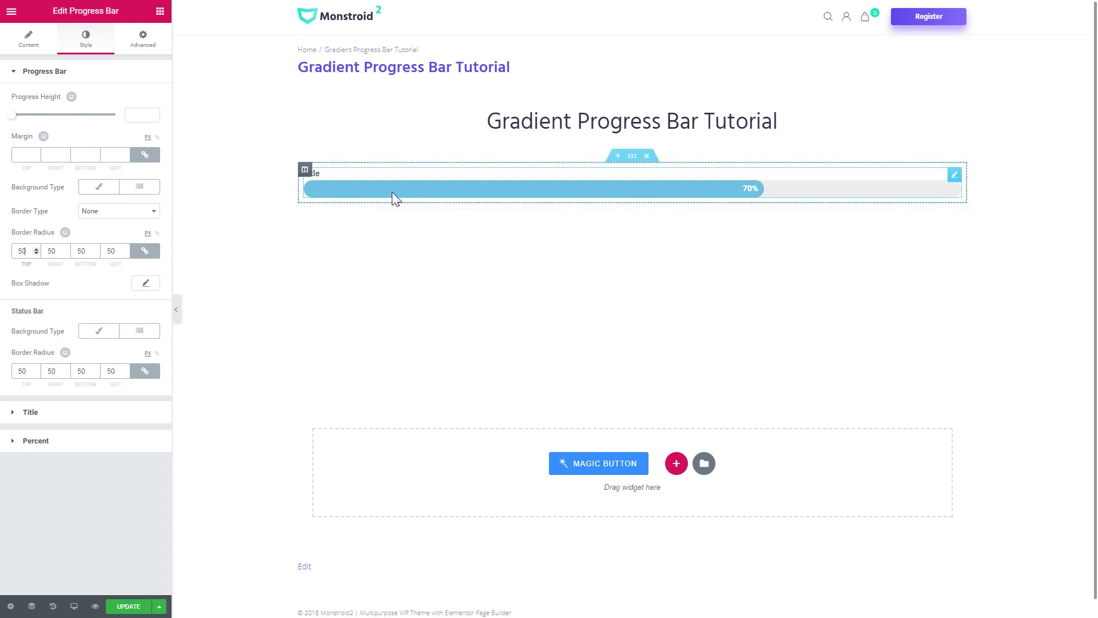
Give the status bar a gradient background with a bright blue first color and a bright green second color.
click(140, 332)
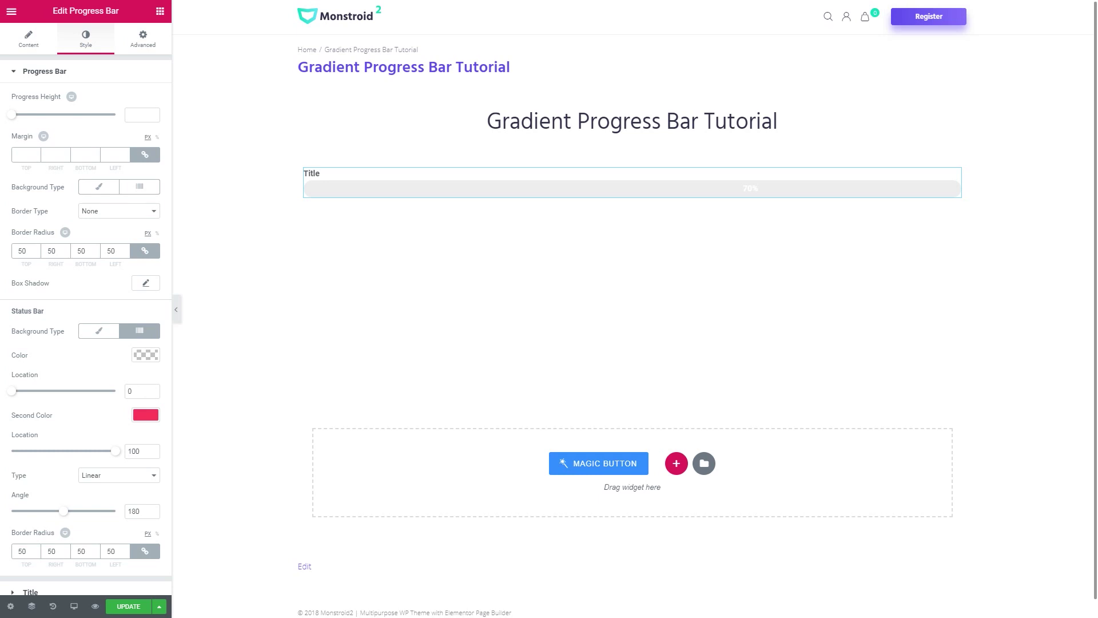
click(146, 355)
click(82, 370)
click(144, 356)
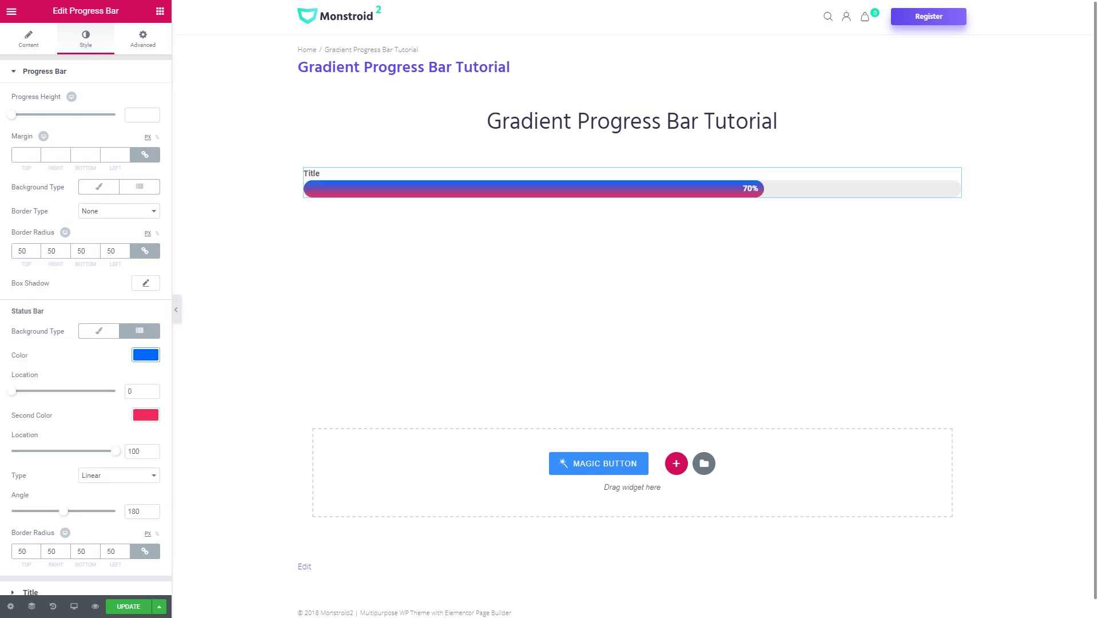
click(146, 415)
key(ctrl+v)
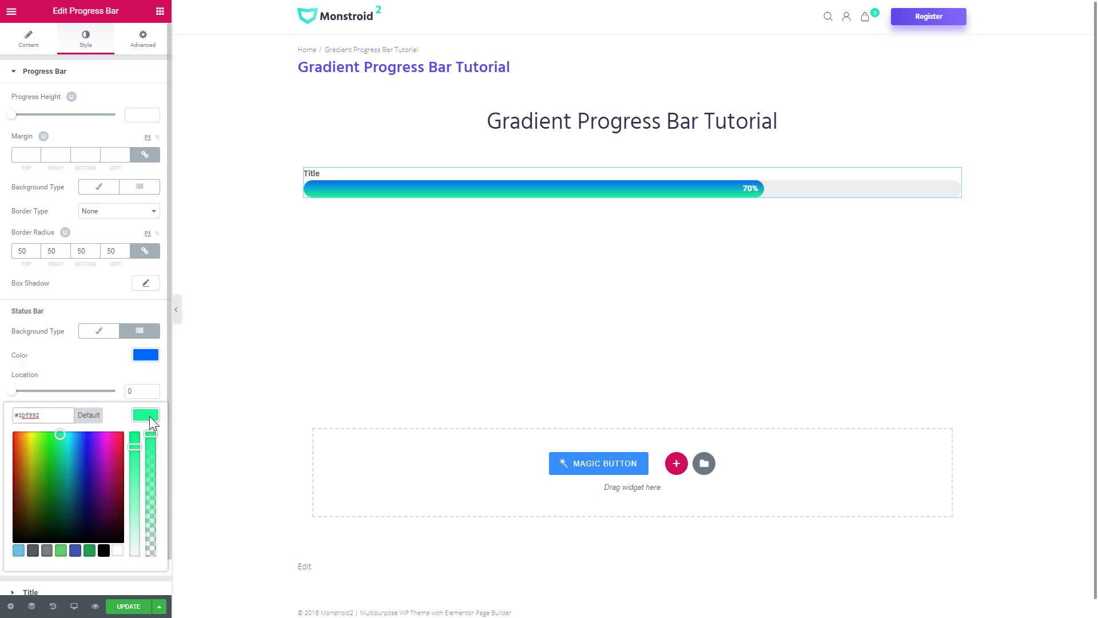
click(146, 415)
Set the status bar's linear gradient angle to 150 and the second color's location to 85.
scroll(103, 460, down, 1)
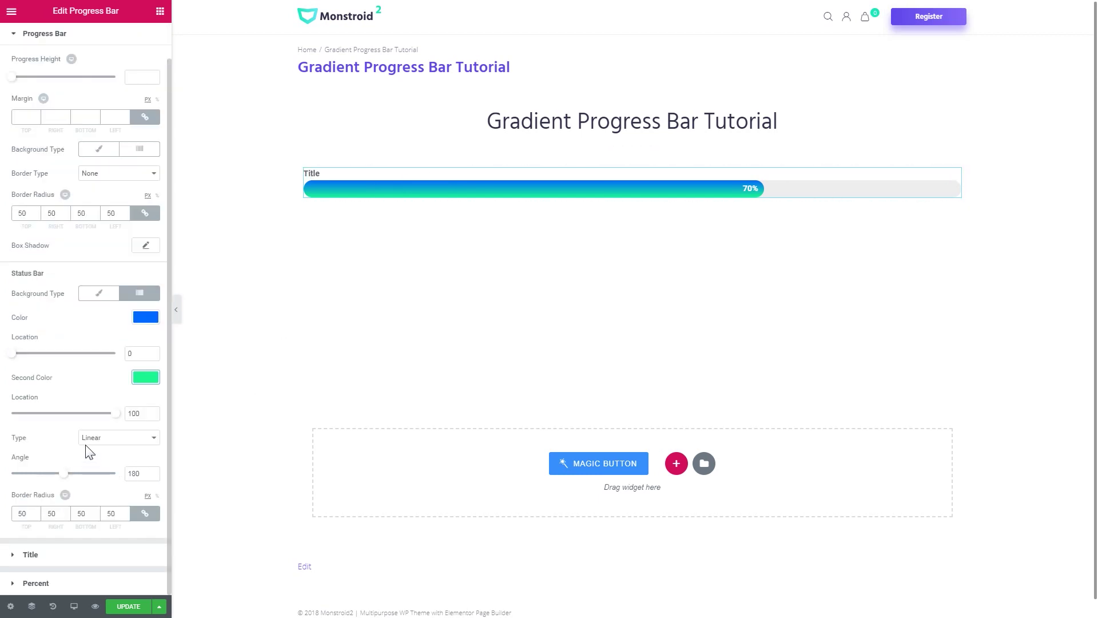
mouse_move(63, 474)
mouse_down()
mouse_move(83, 475)
mouse_move(32, 479)
mouse_move(86, 484)
mouse_move(49, 482)
mouse_move(72, 483)
mouse_up()
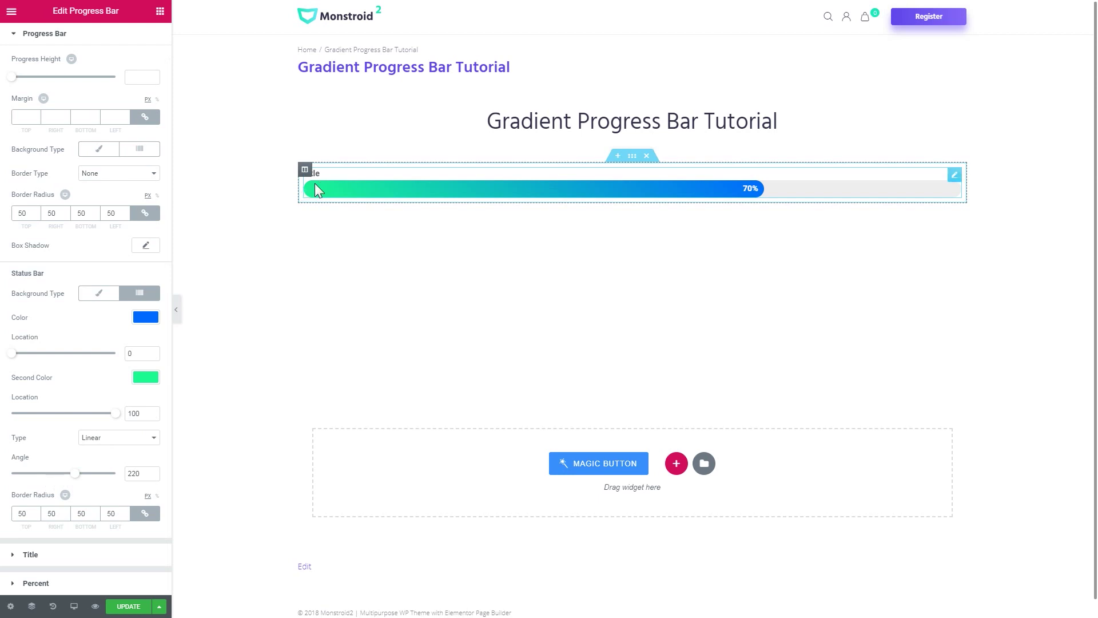
drag(75, 474, 55, 474)
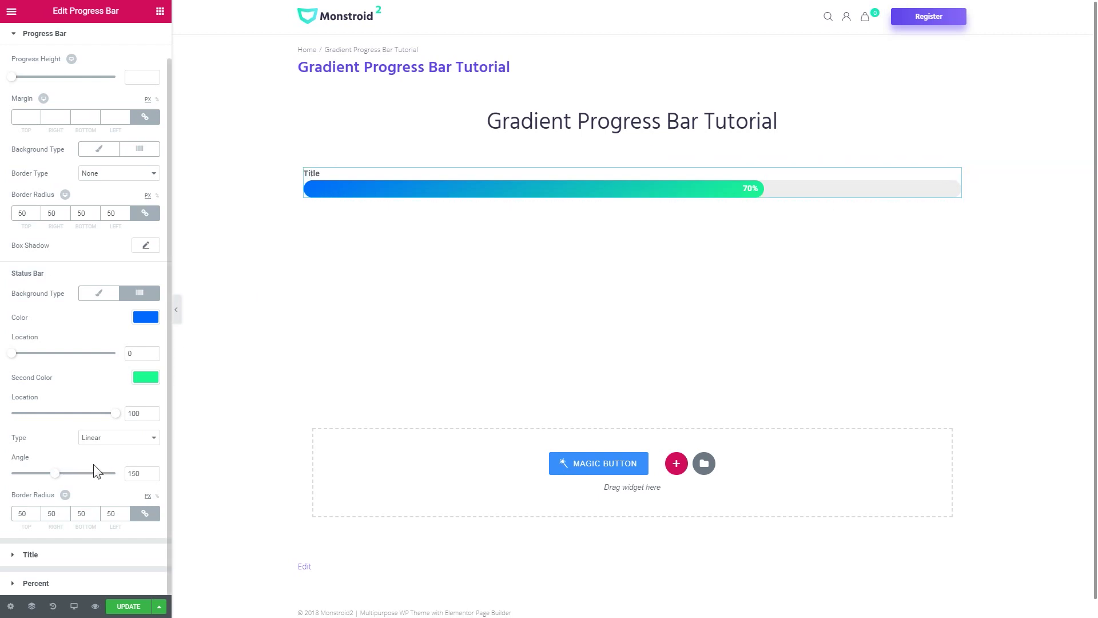
mouse_move(114, 413)
mouse_down()
mouse_move(36, 421)
mouse_move(101, 420)
mouse_up()
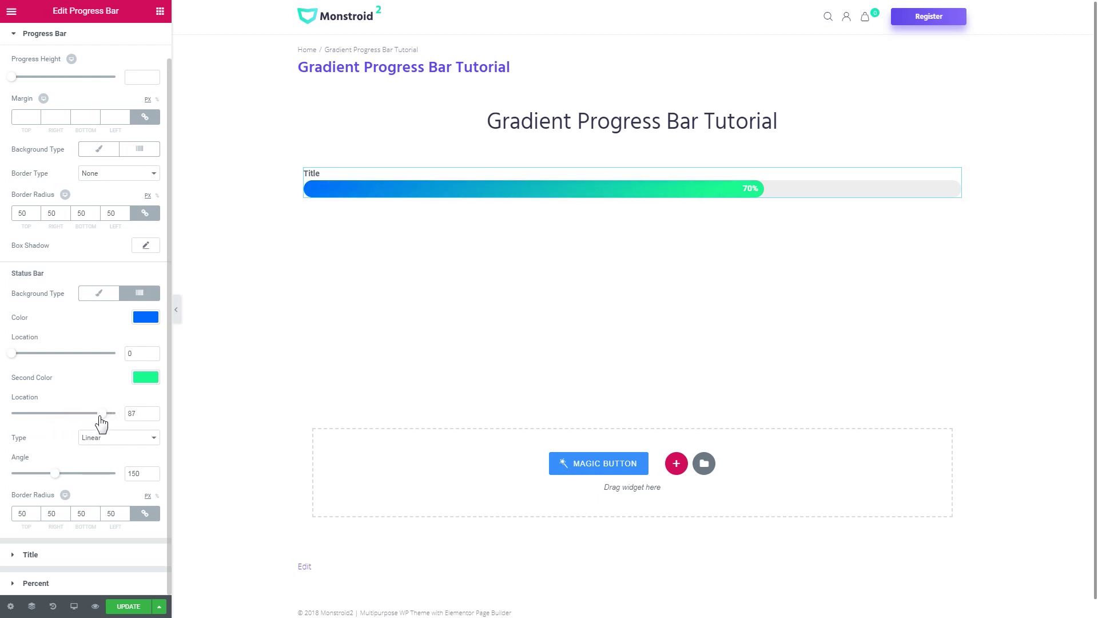
drag(101, 422, 95, 420)
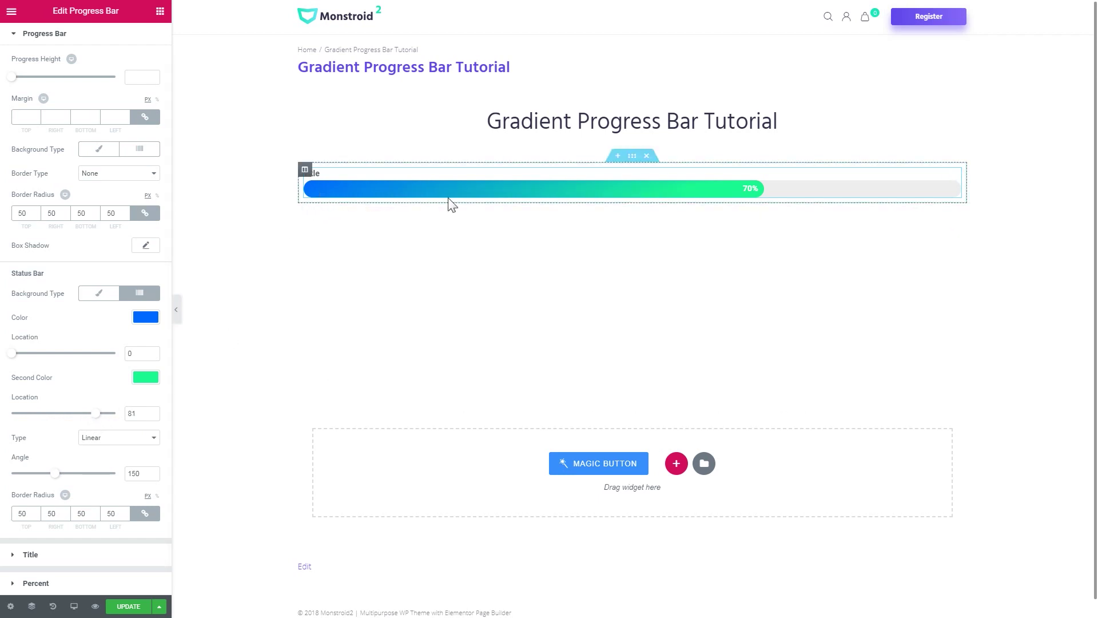
mouse_move(95, 421)
mouse_down()
mouse_move(67, 424)
mouse_move(110, 424)
mouse_move(88, 424)
mouse_move(100, 421)
mouse_up()
Switch the progress bar's own background to a gradient and choose a grey second color.
scroll(98, 409, up, 1)
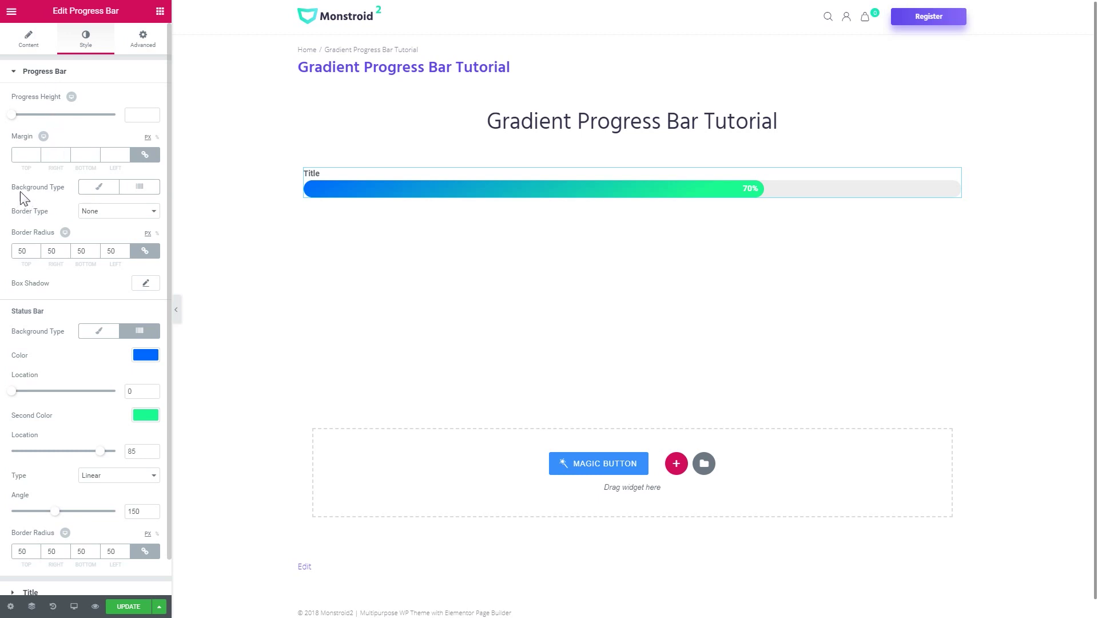
click(140, 188)
click(146, 271)
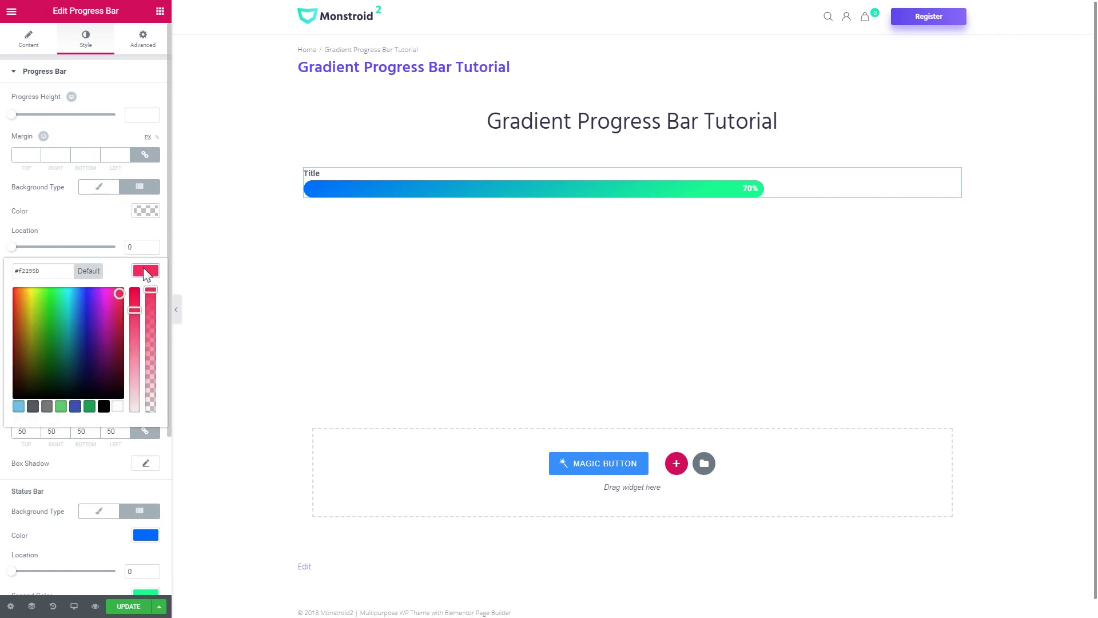
click(47, 406)
Set the first color of the progress bar's background gradient to a translucent pale blue.
click(146, 211)
click(18, 346)
drag(132, 282, 134, 323)
drag(151, 269, 151, 322)
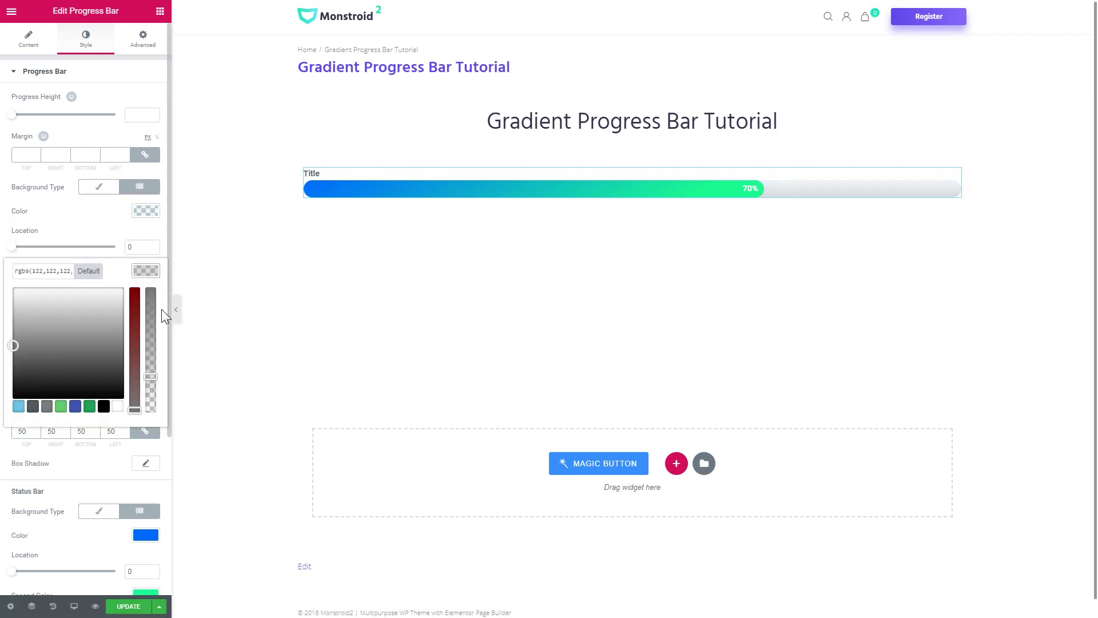
mouse_move(150, 377)
mouse_down()
mouse_move(151, 395)
mouse_move(151, 381)
mouse_up()
click(146, 210)
drag(135, 324, 135, 302)
click(150, 213)
Lighten the second color of the progress bar's background gradient to a translucent light grey.
click(146, 271)
drag(16, 343, 15, 314)
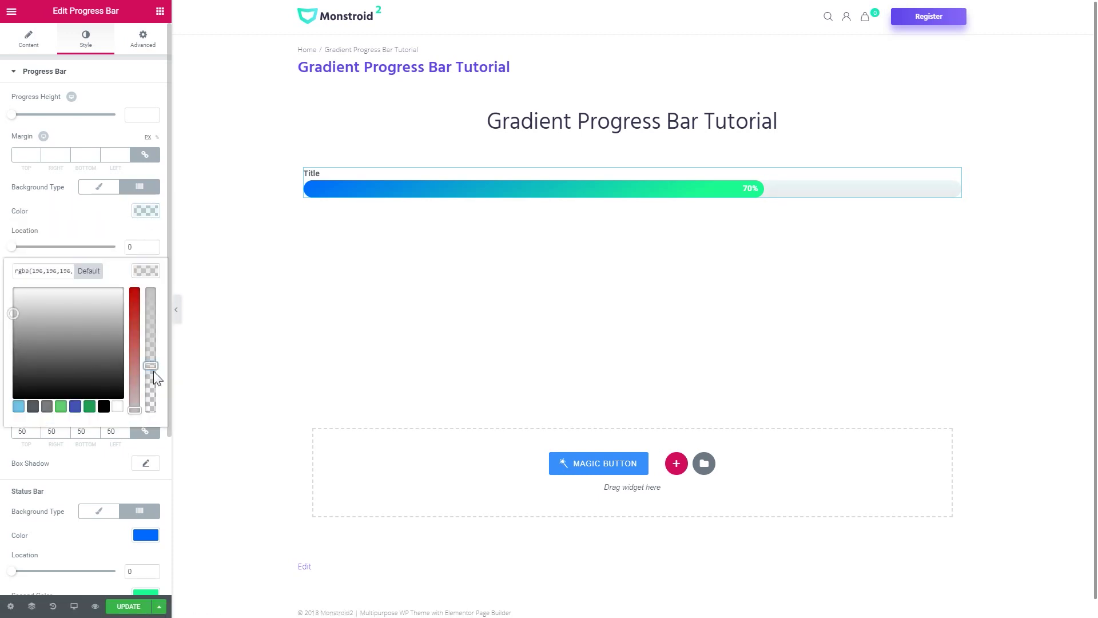
click(145, 270)
Set the progress bar's background gradient angle to 200 and its second color location to 44.
drag(65, 375, 43, 374)
drag(116, 307, 3, 329)
drag(44, 367, 9, 367)
drag(12, 307, 79, 318)
drag(12, 366, 70, 371)
mouse_move(43, 309)
mouse_down()
mouse_move(69, 320)
mouse_move(60, 308)
mouse_up()
Recolor the progress bar's background gradient with a translucent dark blue first color and translucent green second color, and preview the page without the editor panel.
click(145, 211)
click(76, 346)
click(148, 327)
click(145, 211)
click(145, 270)
drag(151, 342, 150, 370)
click(60, 406)
click(246, 328)
click(176, 310)
click(5, 311)
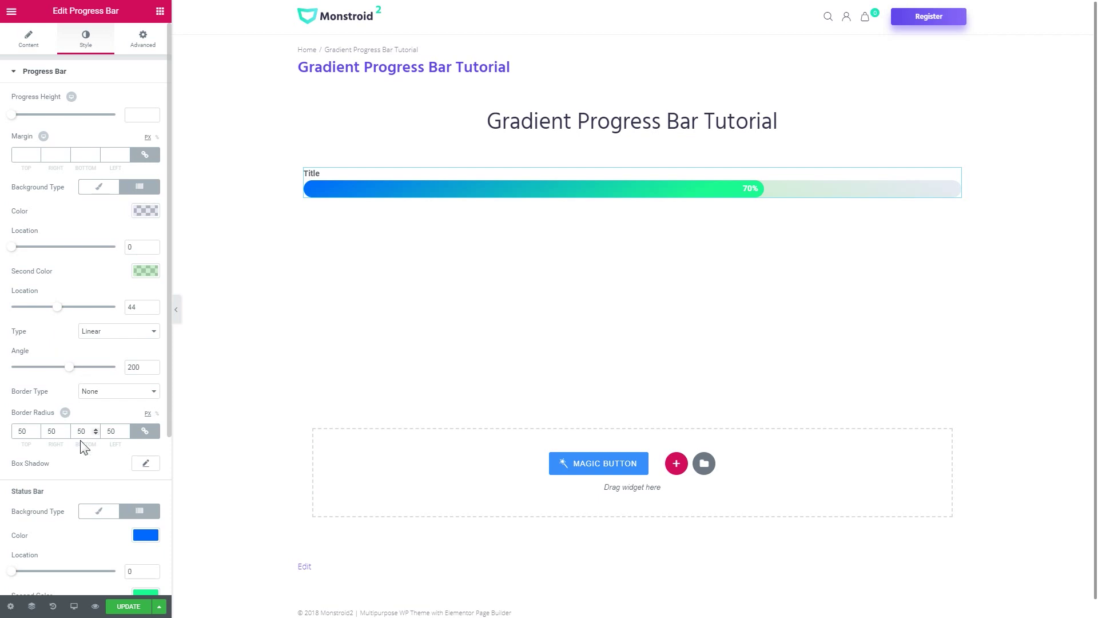
Add a solid border with a width of 1 around the progress bar and preview the page without the editor panel.
scroll(71, 397, down, 2)
click(111, 307)
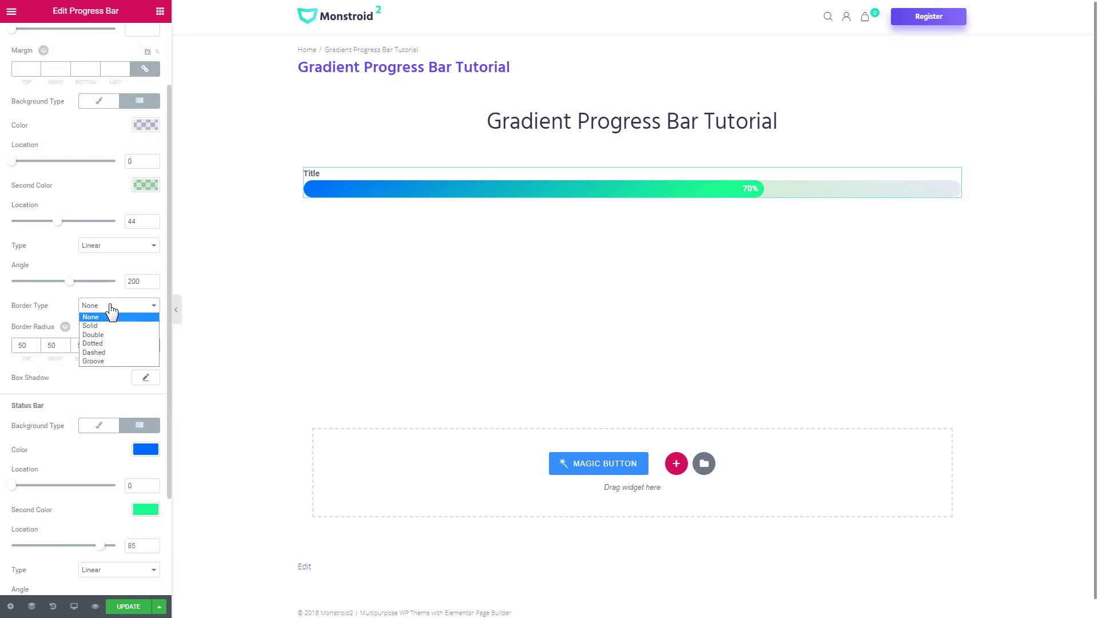
click(101, 324)
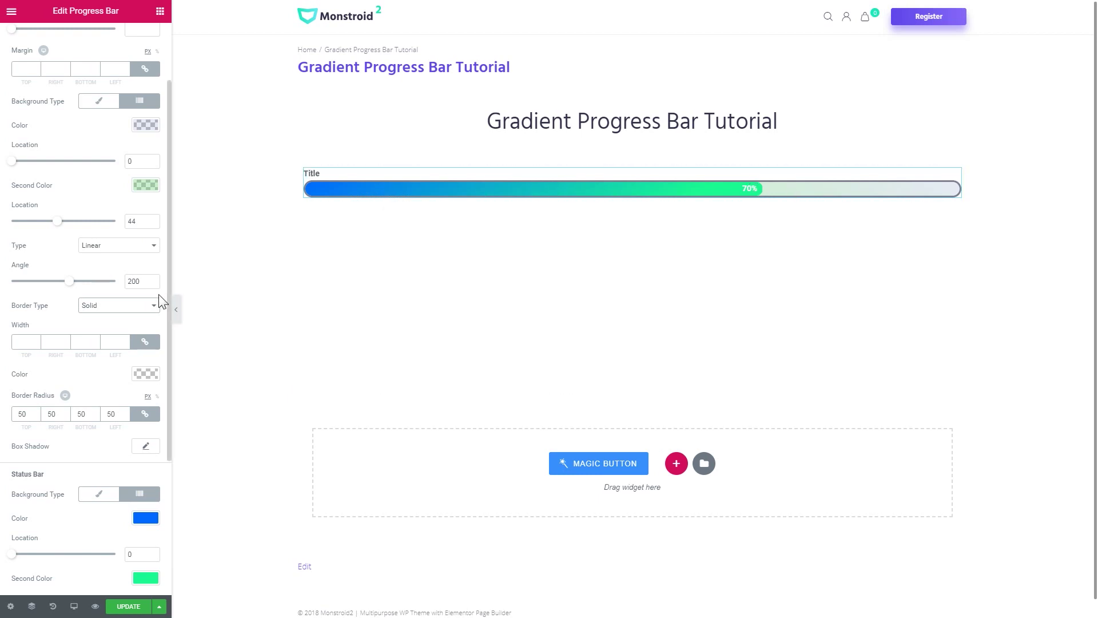
click(26, 341)
text(1)
click(176, 309)
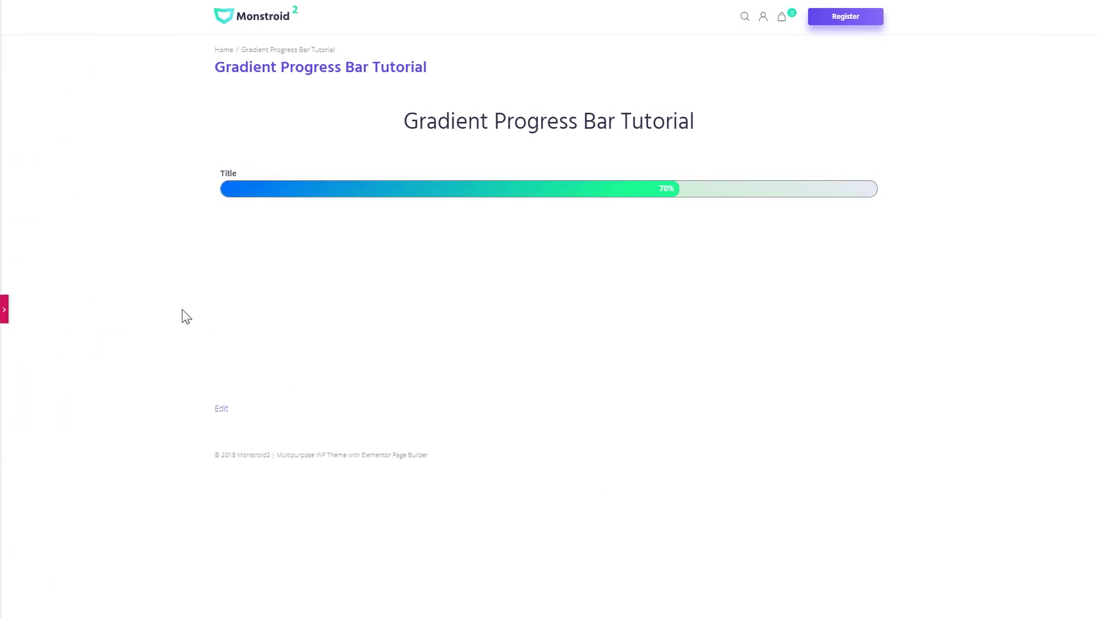